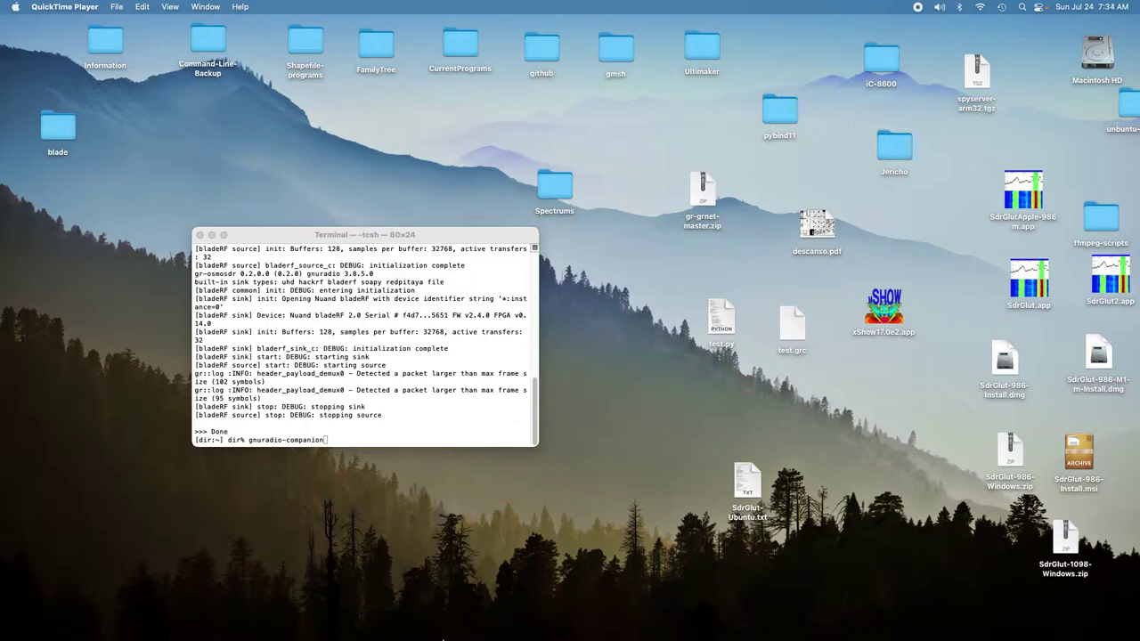
Launch Safari and open the righthalfplane/rfspace GitHub repository from the Ultimaker bookmarks folder.
{"action": "mouse_move", "coordinate": [444, 637]}
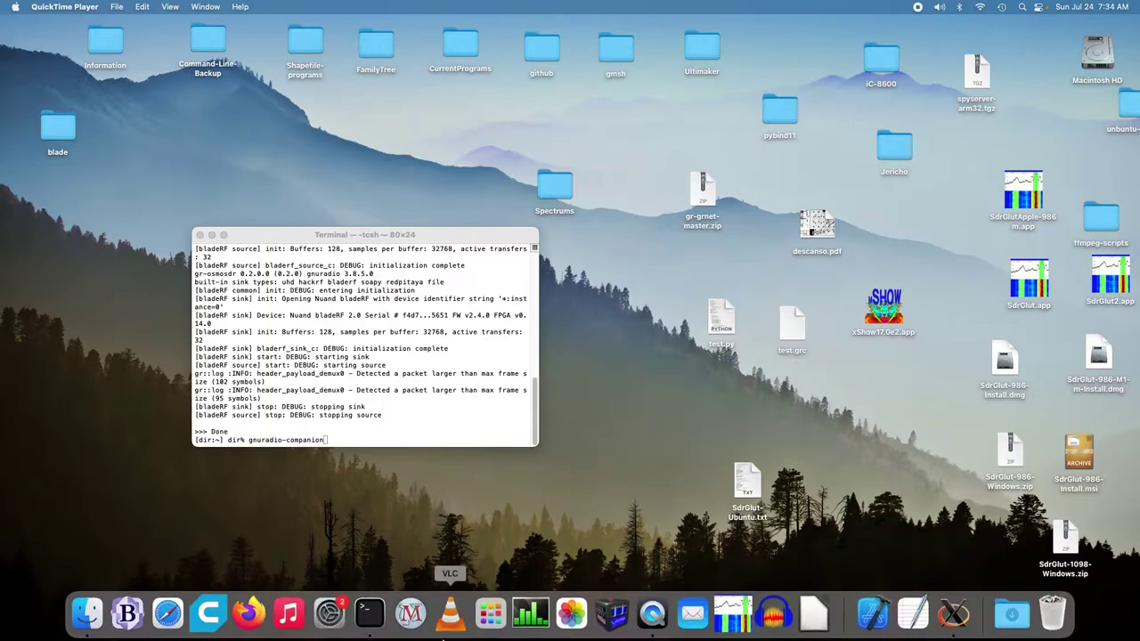
{"action": "left_click", "coordinate": [172, 611]}
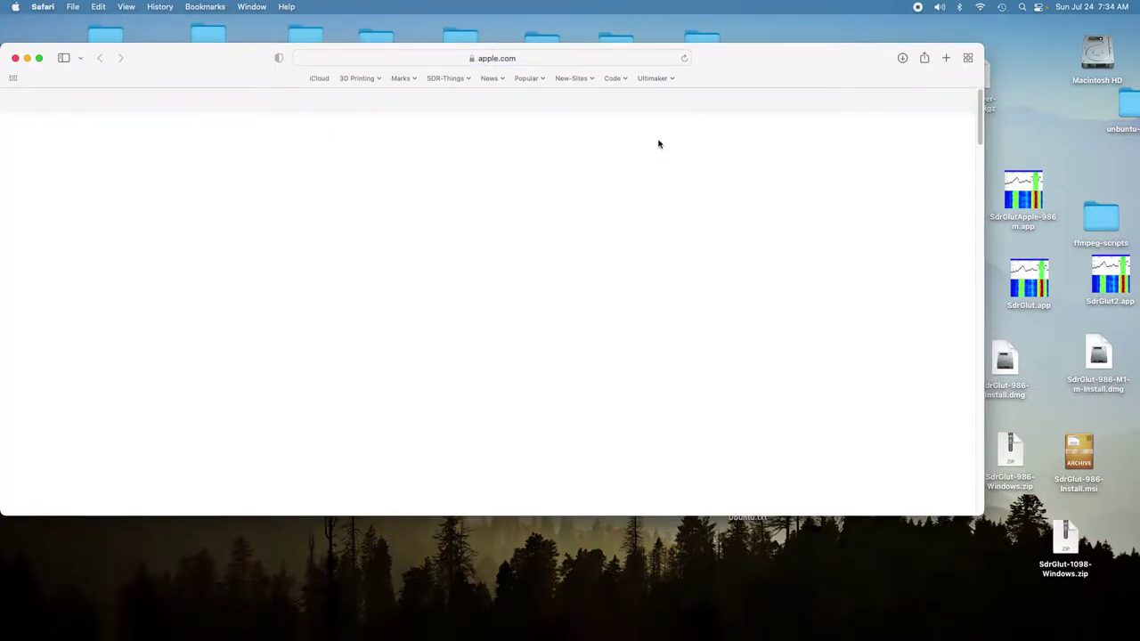
{"action": "left_click", "coordinate": [655, 79]}
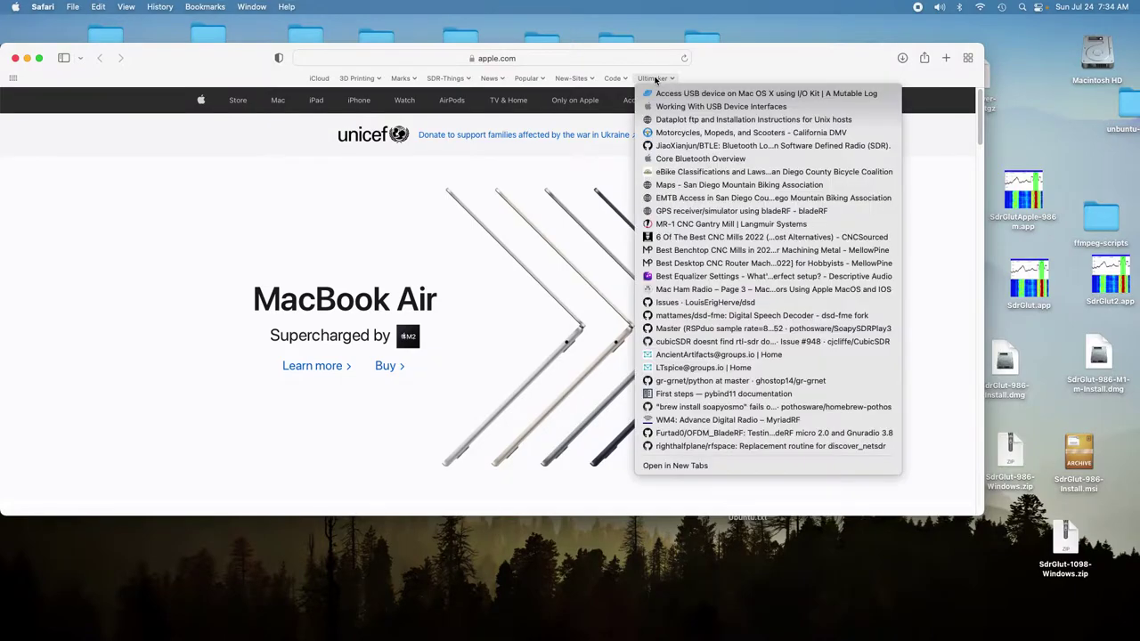
{"action": "left_click", "coordinate": [698, 447]}
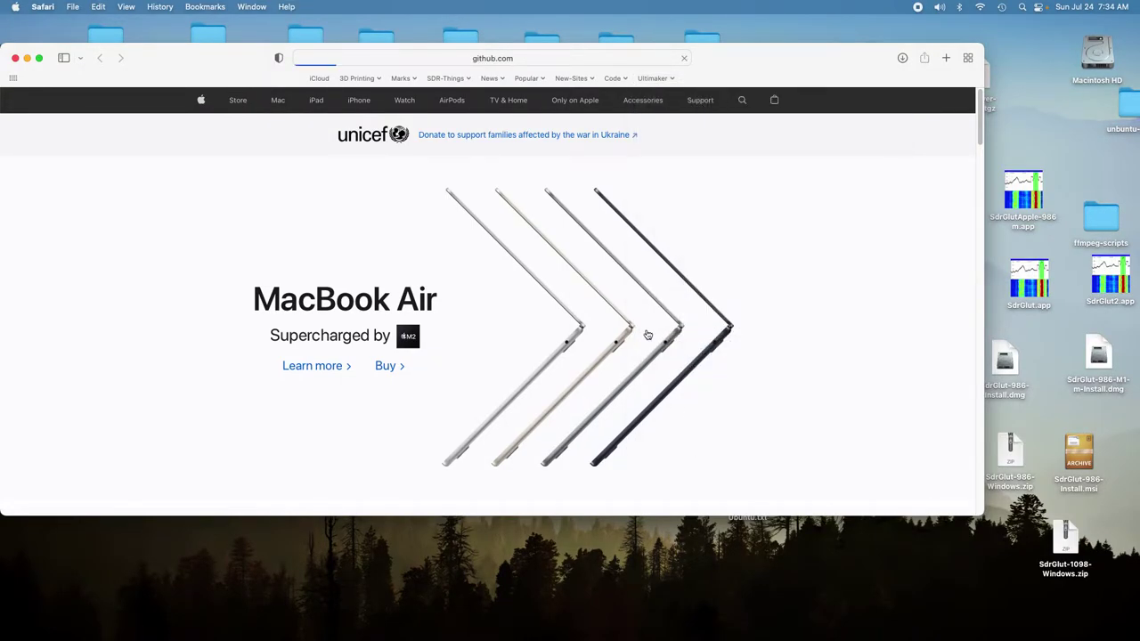
{"action": "left_click", "coordinate": [639, 58]}
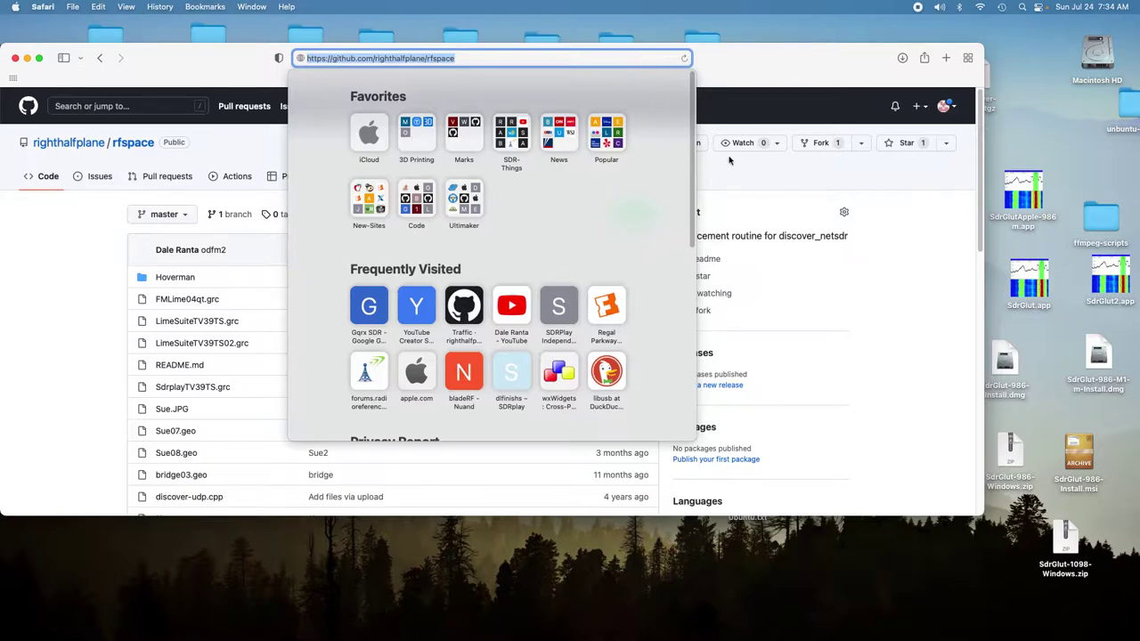
{"action": "left_click", "coordinate": [816, 378]}
Scroll the rfspace file list and open ofdm_loopback05.grc to view its 1402-line flowgraph YAML.
{"action": "scroll", "coordinate": [463, 450], "scroll_direction": "down", "scroll_amount": 2}
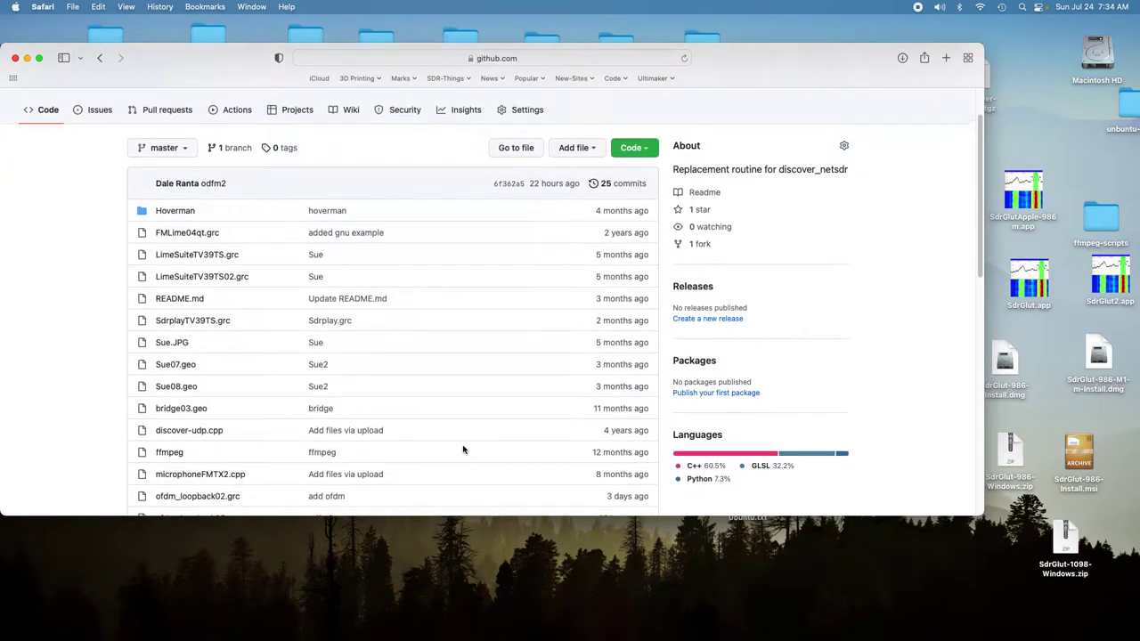
{"action": "scroll", "coordinate": [463, 450], "scroll_direction": "up", "scroll_amount": 2}
{"action": "scroll", "coordinate": [463, 449], "scroll_direction": "down", "scroll_amount": 2}
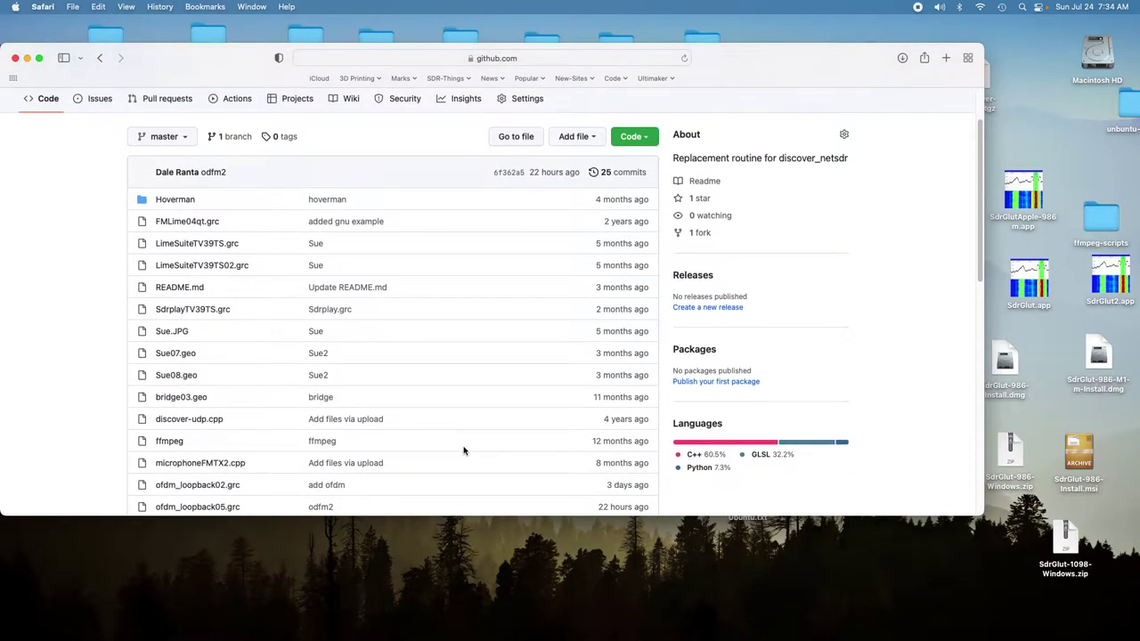
{"action": "scroll", "coordinate": [463, 450], "scroll_direction": "down", "scroll_amount": 5}
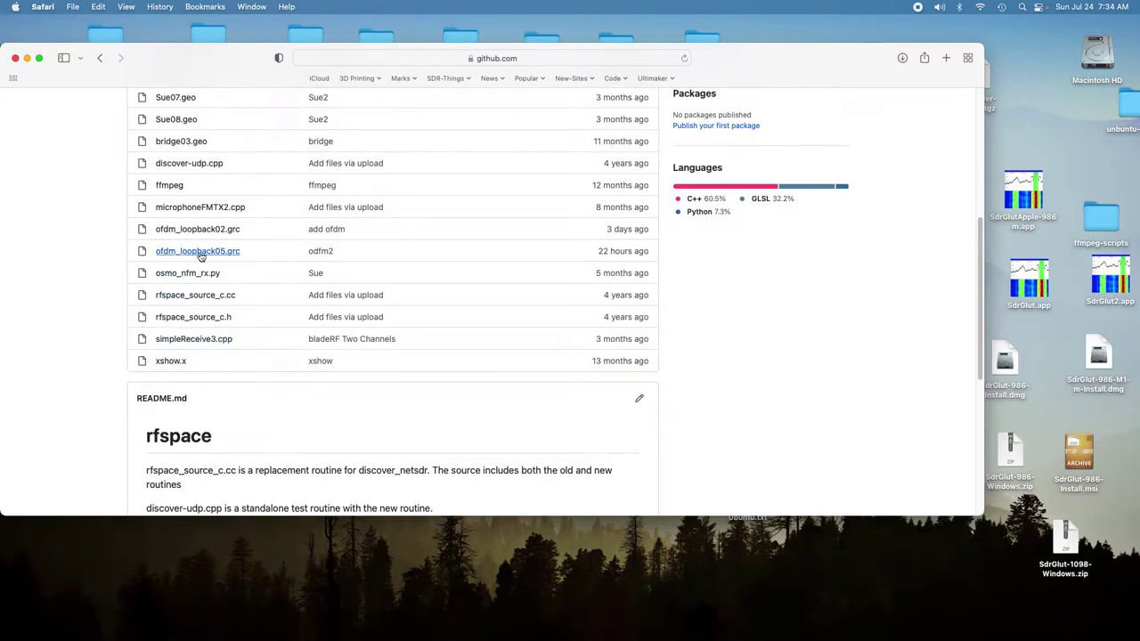
{"action": "left_click", "coordinate": [202, 253]}
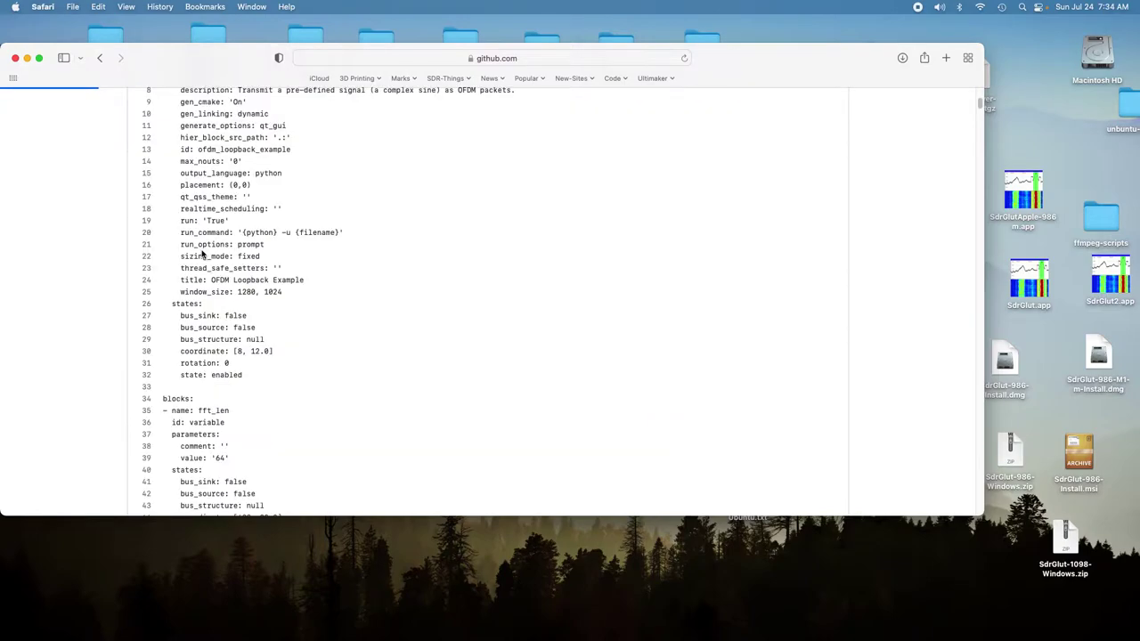
{"action": "scroll", "coordinate": [763, 352], "scroll_direction": "up", "scroll_amount": 1}
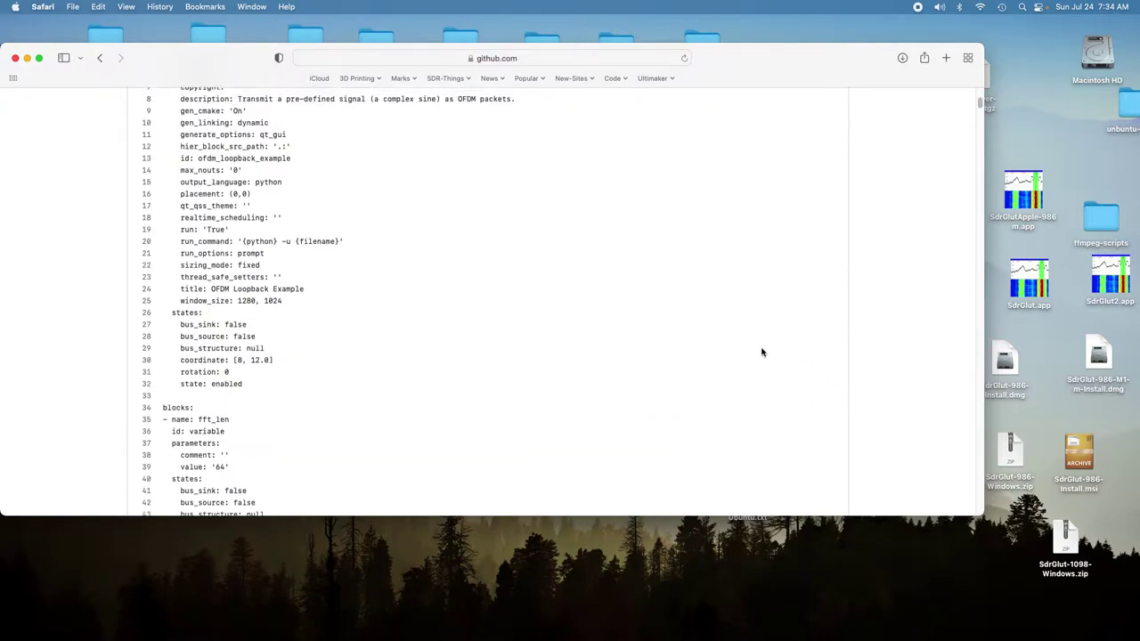
{"action": "scroll", "coordinate": [763, 351], "scroll_direction": "up", "scroll_amount": 3}
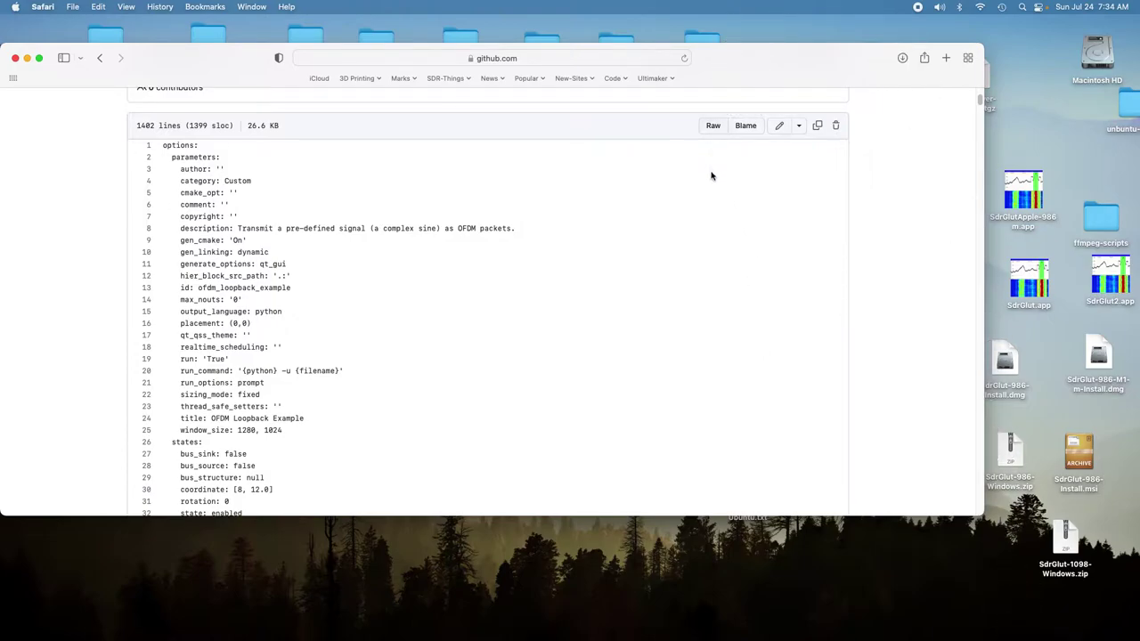
{"action": "left_click", "coordinate": [42, 7]}
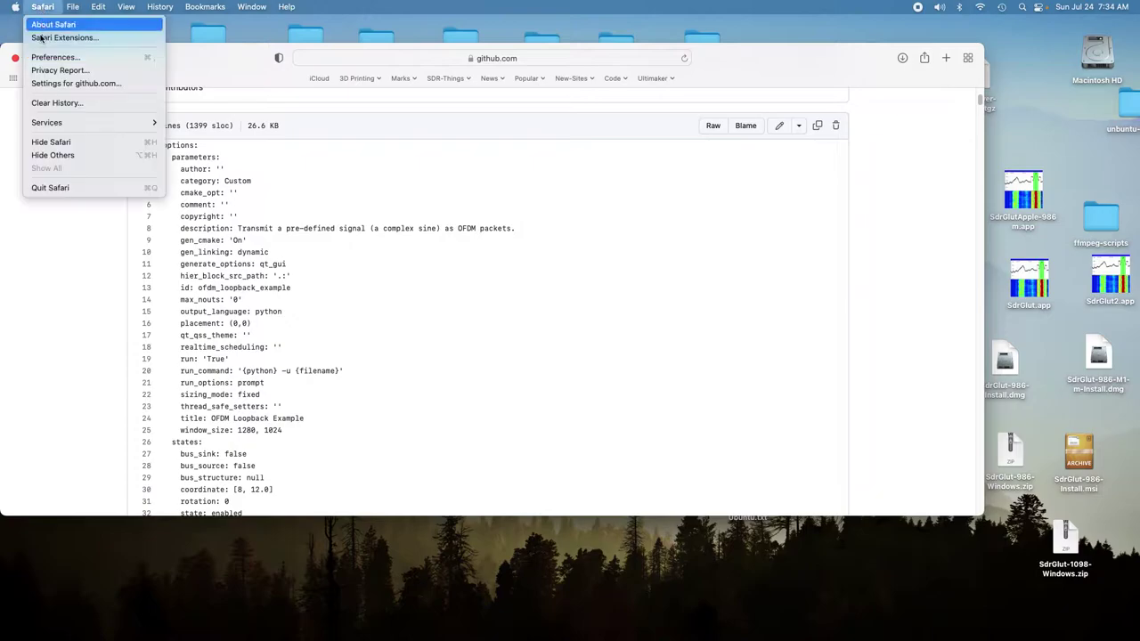
Quit Safari and drag ofdm_loopback05.grc.txt from the Downloads stack onto the desktop.
{"action": "left_click", "coordinate": [49, 188]}
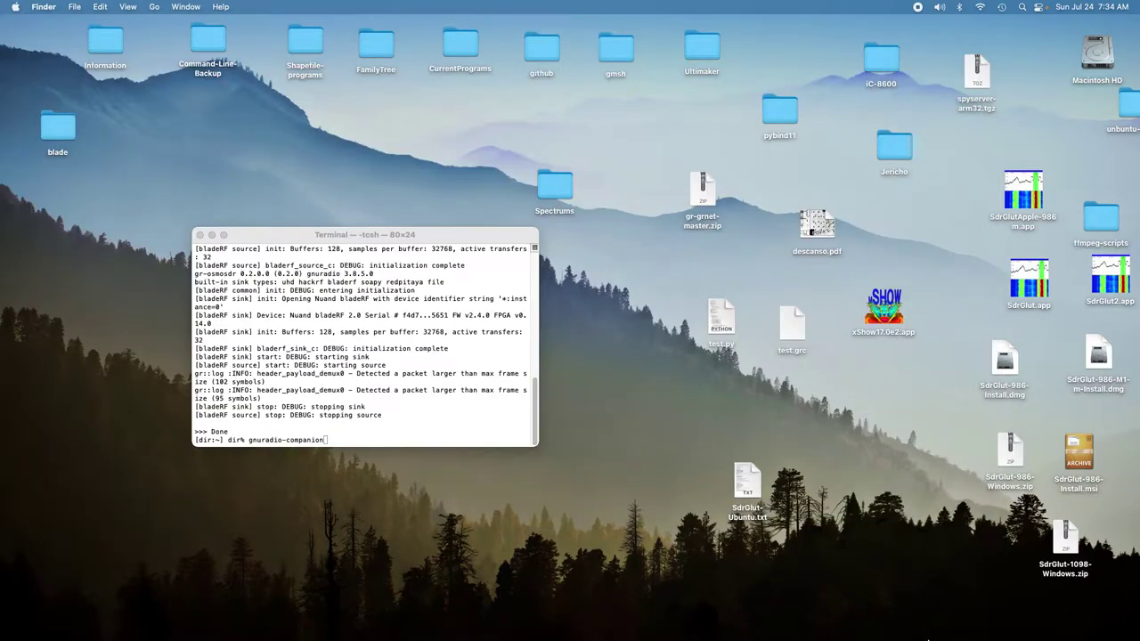
{"action": "mouse_move", "coordinate": [930, 638]}
{"action": "left_click", "coordinate": [1012, 615]}
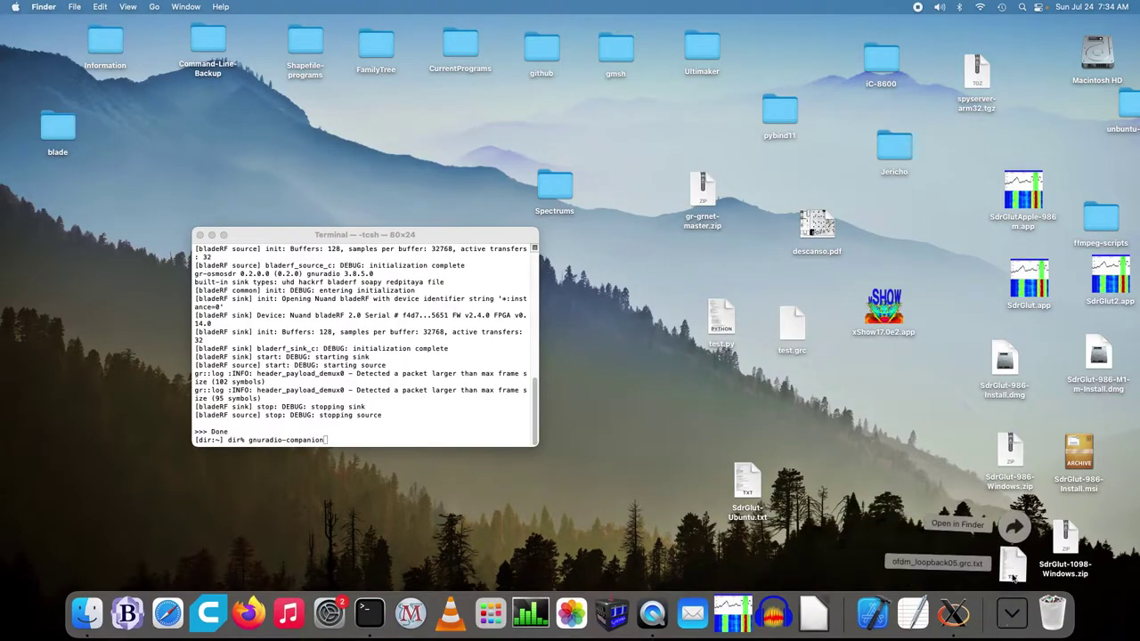
{"action": "left_click_drag", "start_coordinate": [1013, 575], "coordinate": [729, 445]}
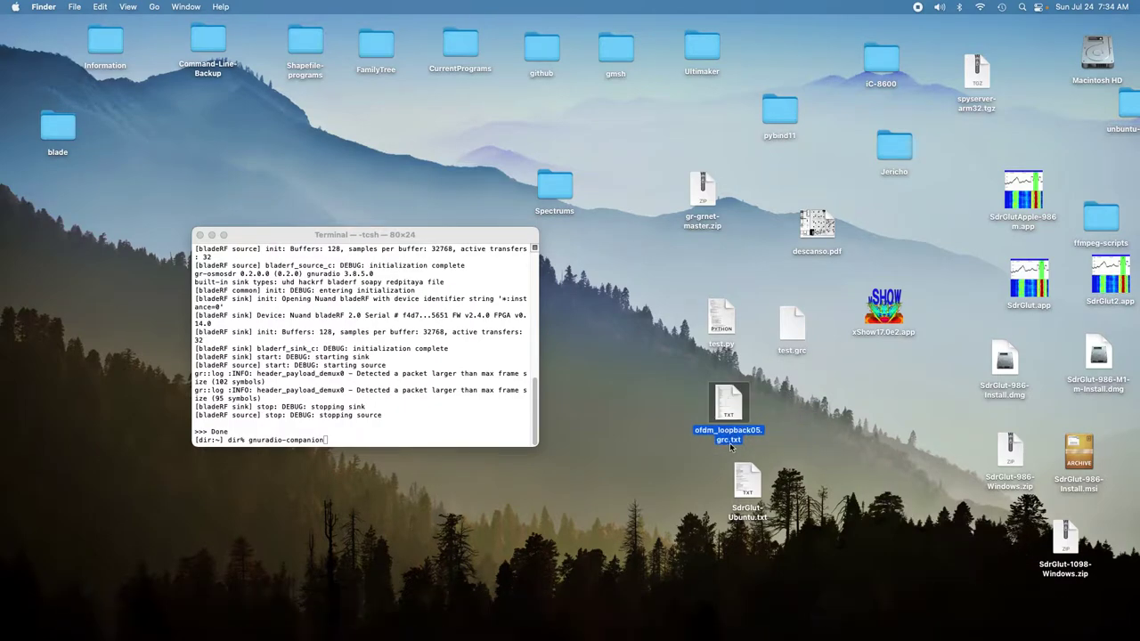
Rename the desktop file to ofdm_loopback05.grc, removing the .txt extension.
{"action": "left_click", "coordinate": [736, 440]}
{"action": "left_click", "coordinate": [742, 439]}
{"action": "key", "text": "BackSpace"}
{"action": "key", "text": "BackSpace"}
{"action": "key", "text": "BackSpace"}
{"action": "key", "text": "BackSpace"}
{"action": "left_click", "coordinate": [804, 421]}
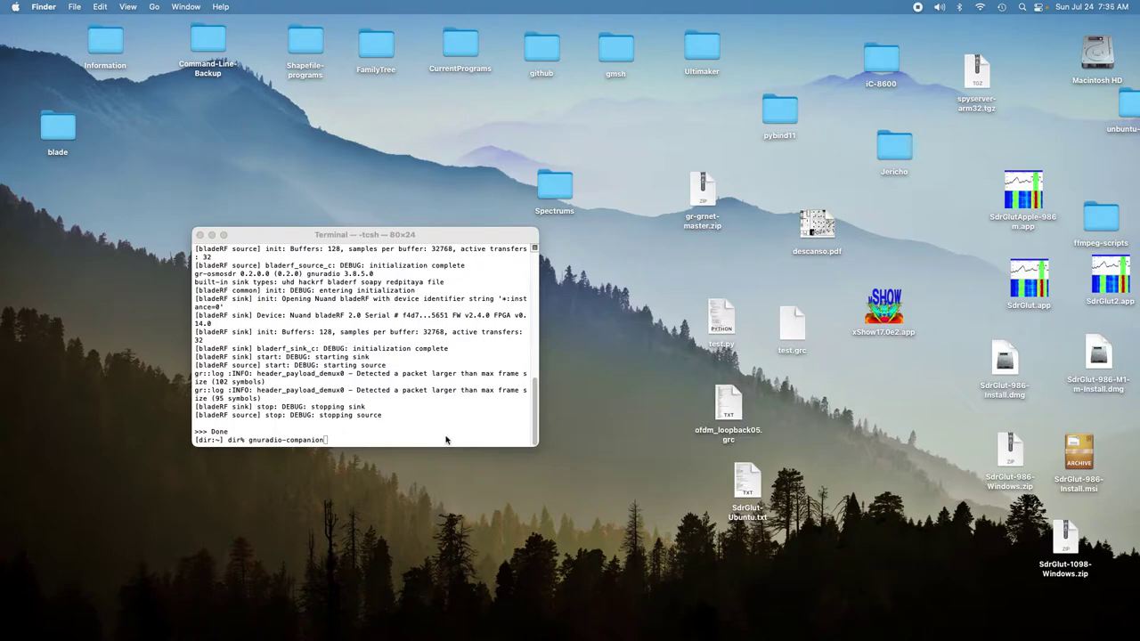
Run gnuradio-companion in Terminal, launching GNU Radio Companion 3.8.5.0 with rxnbfbblade.grc loaded.
{"action": "left_click", "coordinate": [446, 439]}
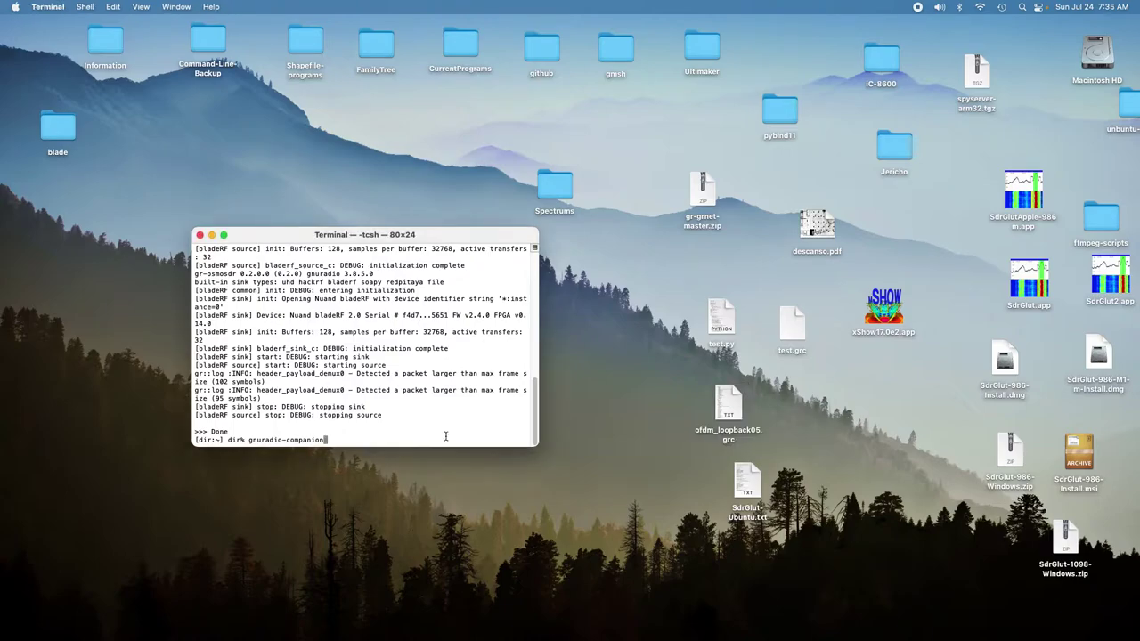
{"action": "key", "text": "Return"}
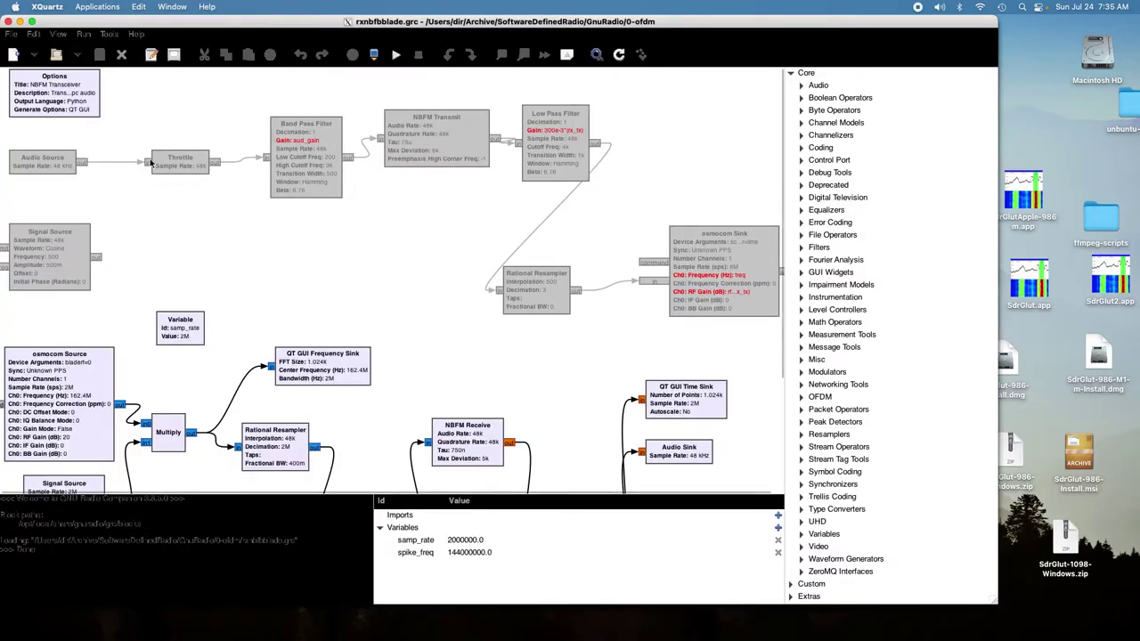
Open ofdm_loopback05.grc from the Desktop folder via File > Open.
{"action": "left_click", "coordinate": [9, 36]}
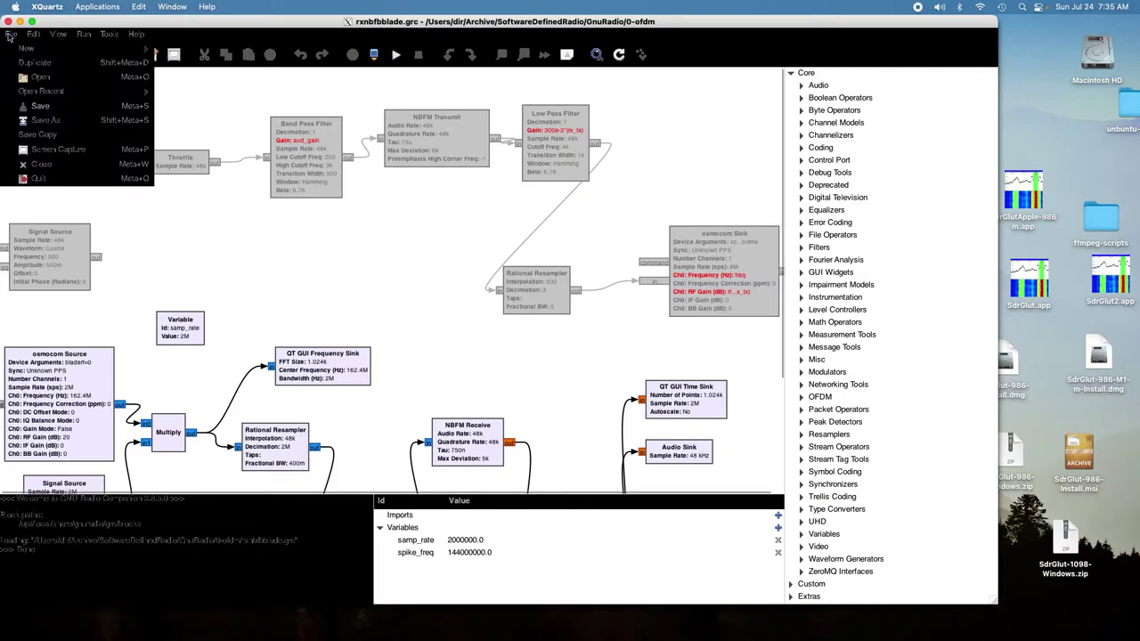
{"action": "left_click", "coordinate": [29, 80]}
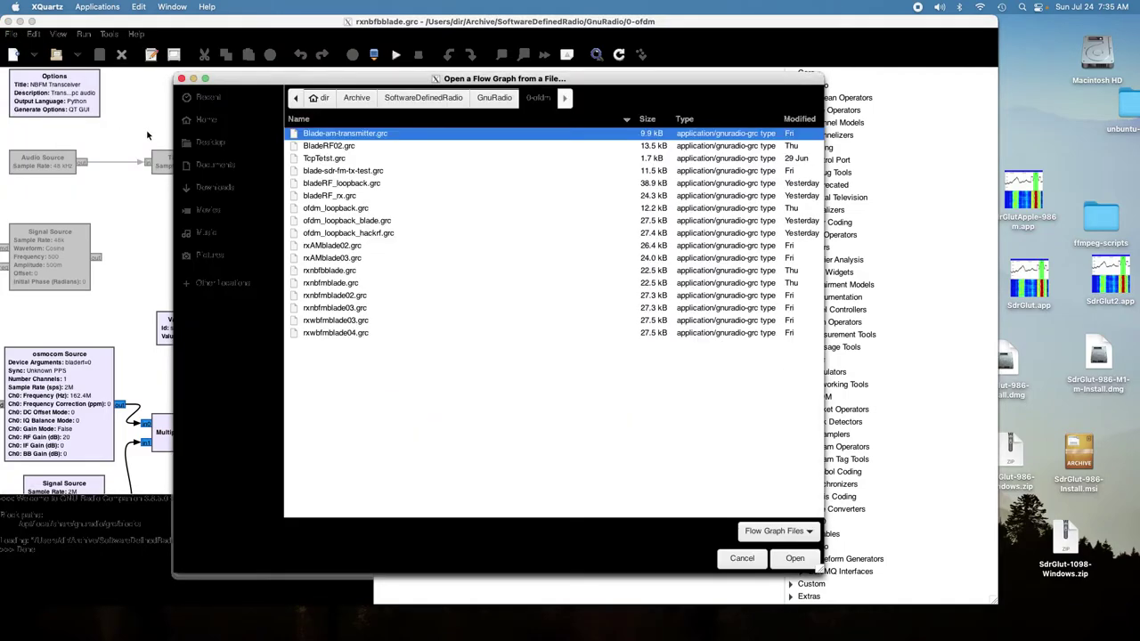
{"action": "left_click", "coordinate": [214, 145]}
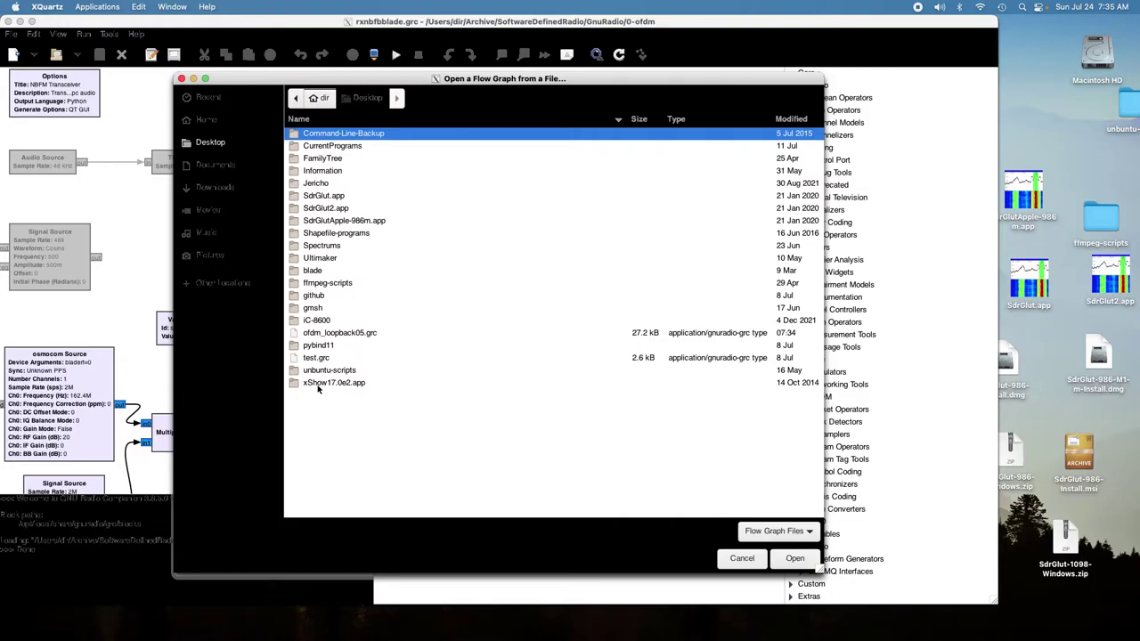
{"action": "left_click", "coordinate": [339, 337]}
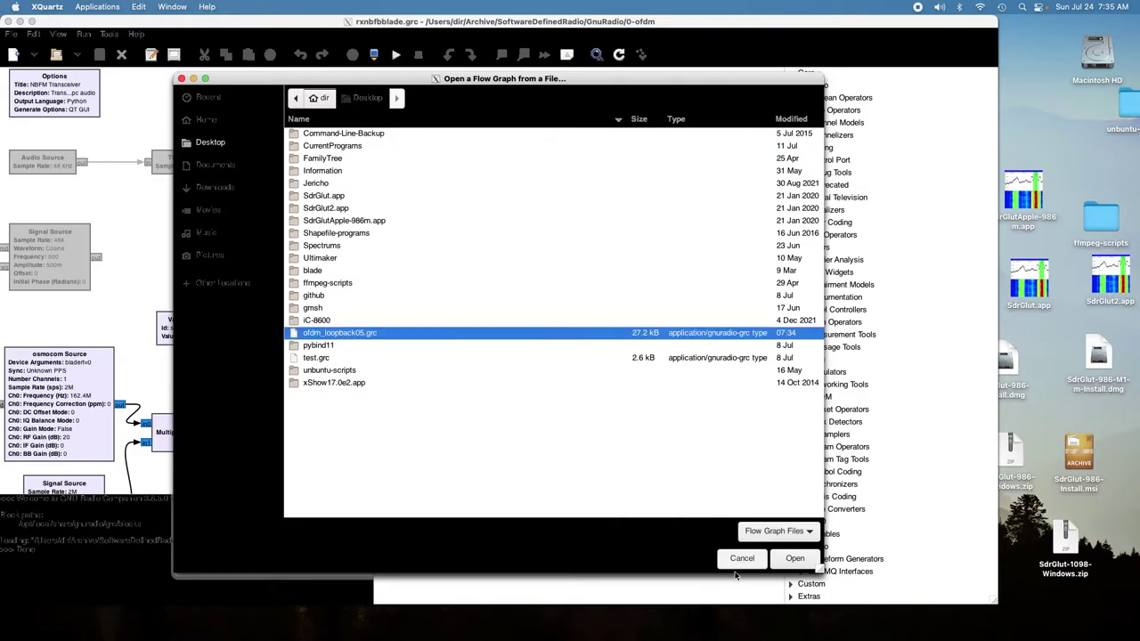
{"action": "left_click", "coordinate": [792, 558]}
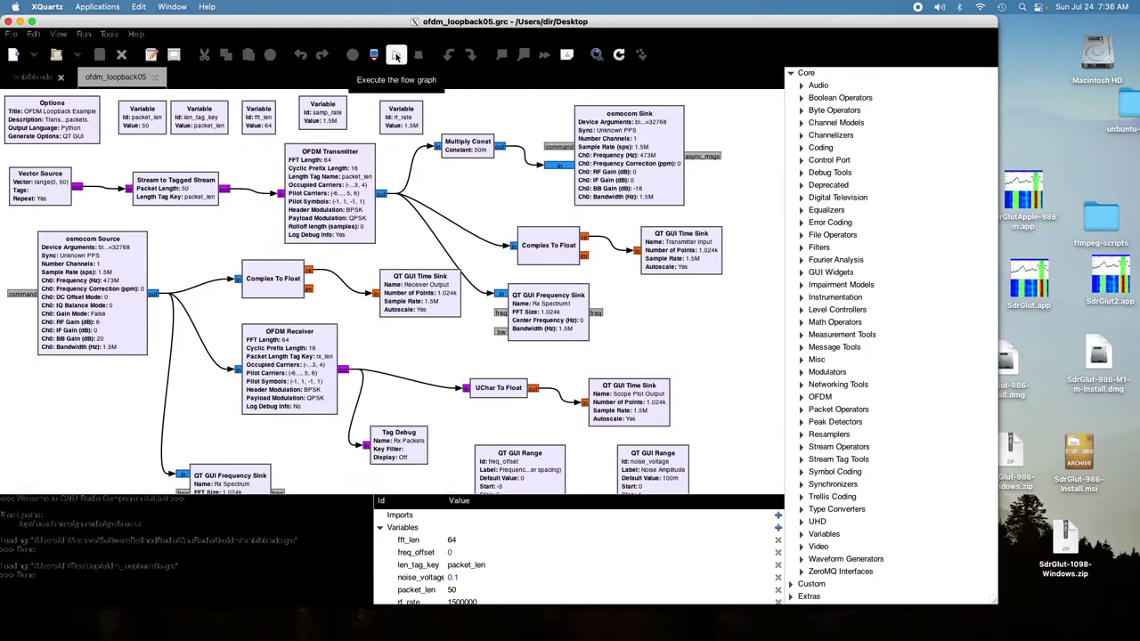
Execute the OFDM Loopback Example flowgraph from the toolbar.
{"action": "left_click", "coordinate": [396, 55]}
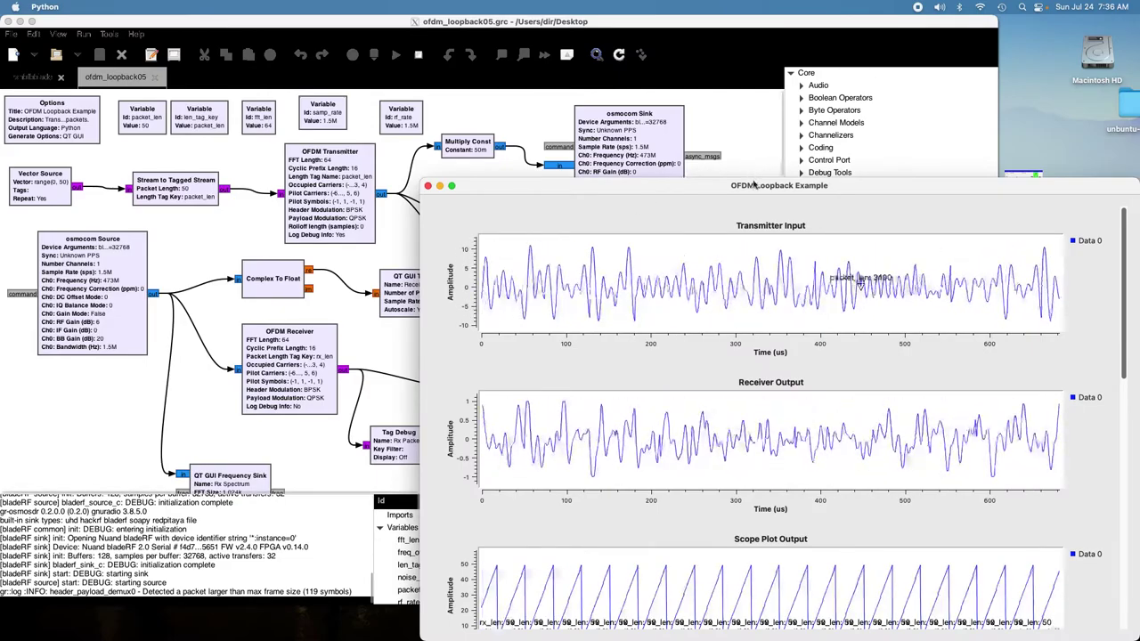
Drag the running plots window up and left, then nudge it slightly right.
{"action": "left_click_drag", "start_coordinate": [742, 156], "coordinate": [692, 76]}
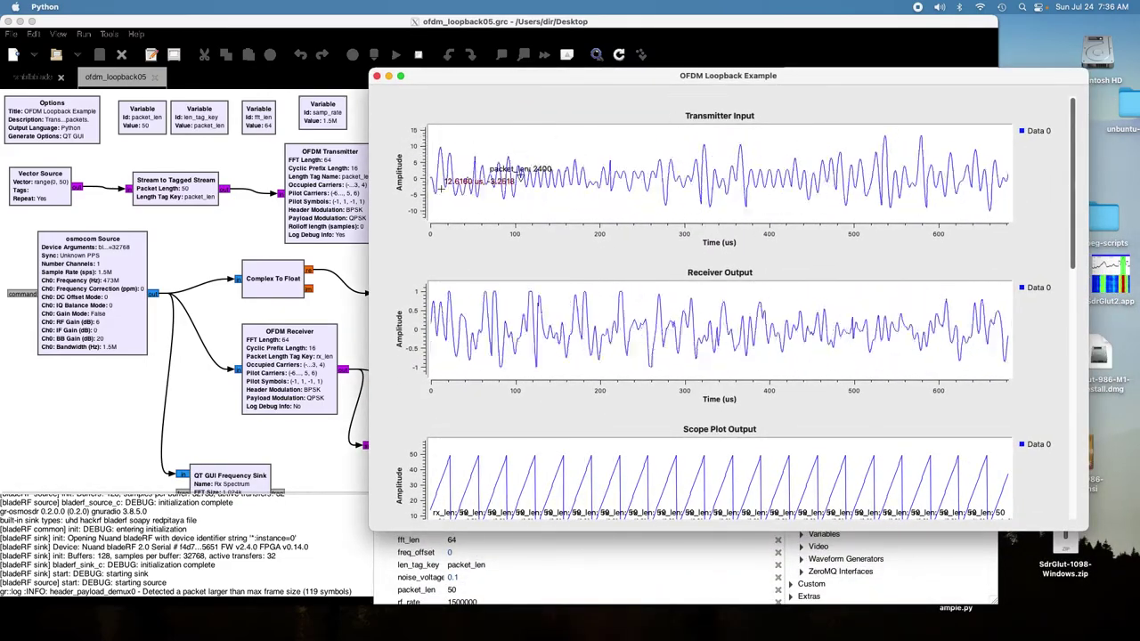
{"action": "left_click_drag", "start_coordinate": [482, 77], "coordinate": [530, 78]}
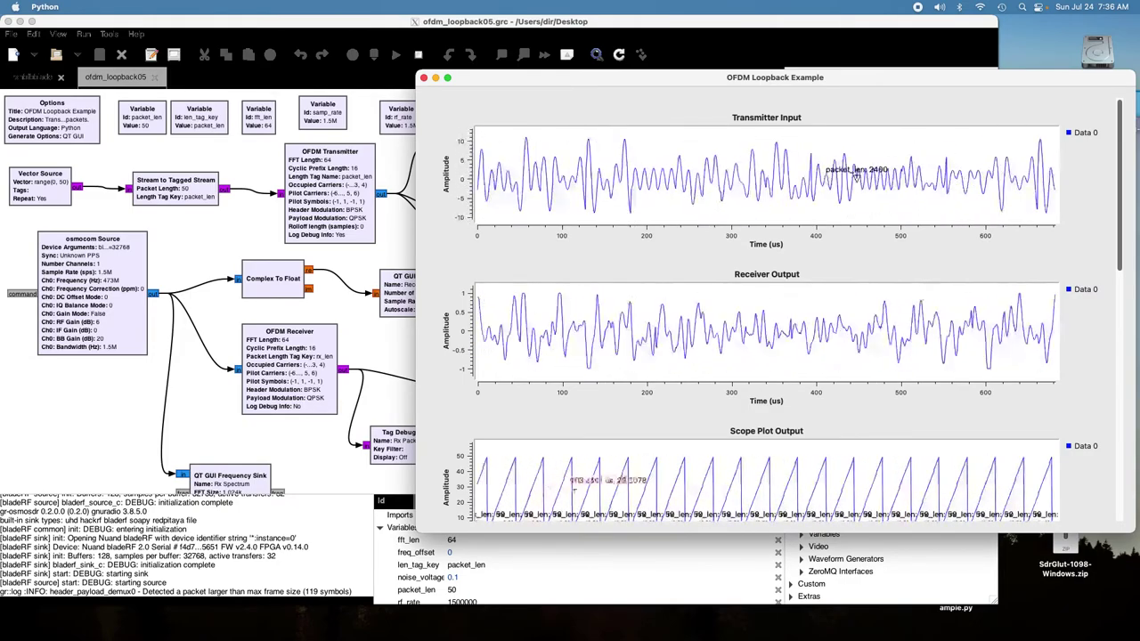
Reposition the live plots window down-left, then back up and further left over the flowgraph.
{"action": "left_click_drag", "start_coordinate": [1114, 251], "coordinate": [1082, 233]}
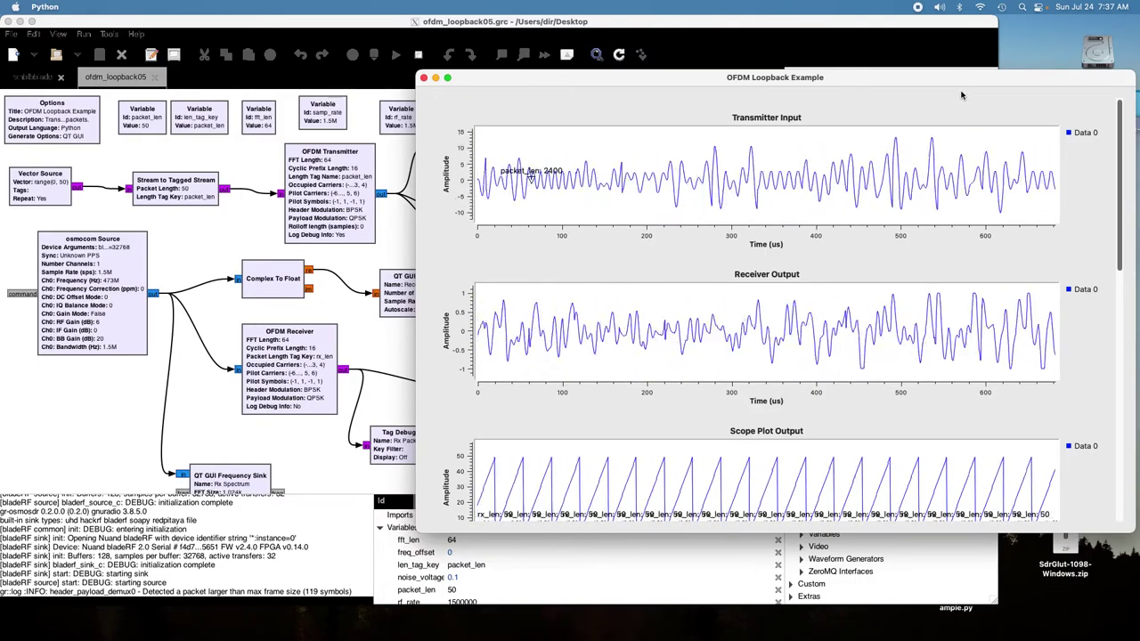
{"action": "left_click_drag", "start_coordinate": [953, 88], "coordinate": [834, 185]}
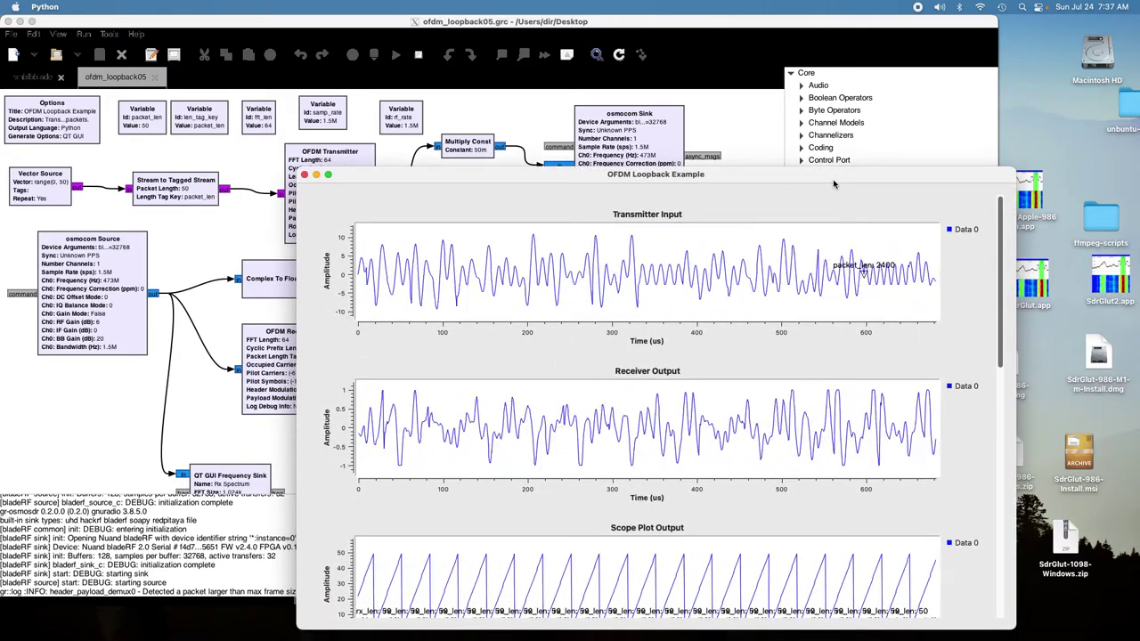
{"action": "left_click_drag", "start_coordinate": [833, 184], "coordinate": [744, 103]}
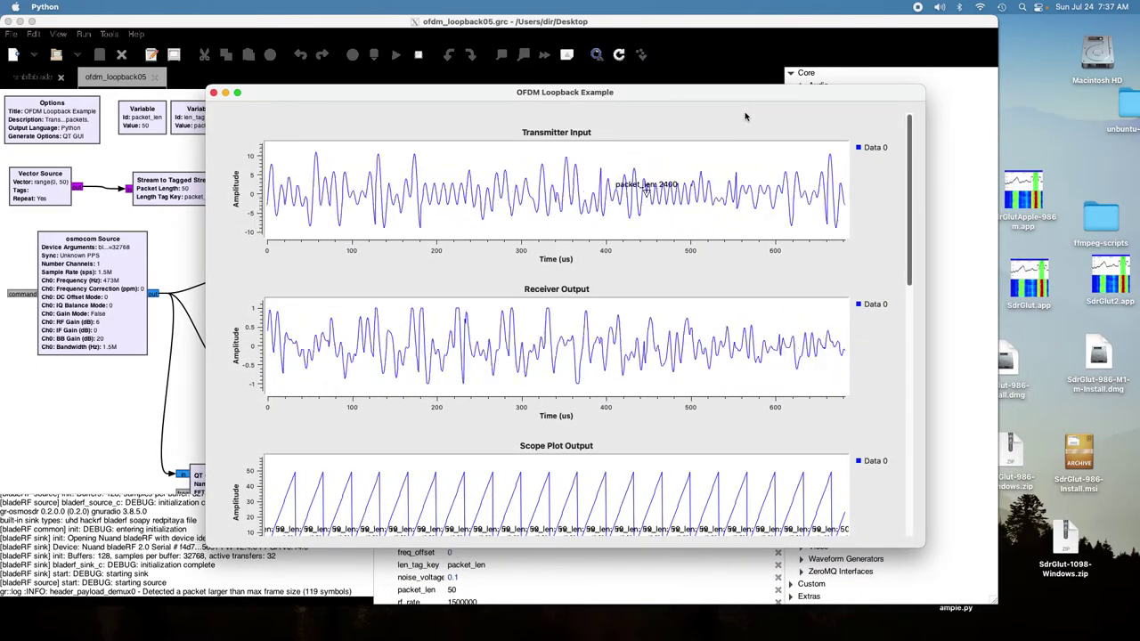